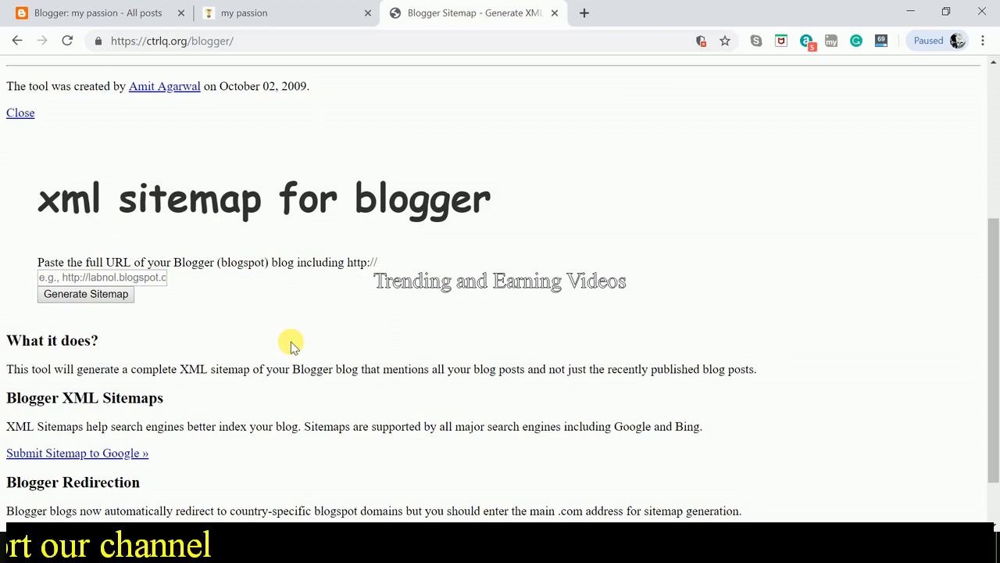
left_click(89, 12)
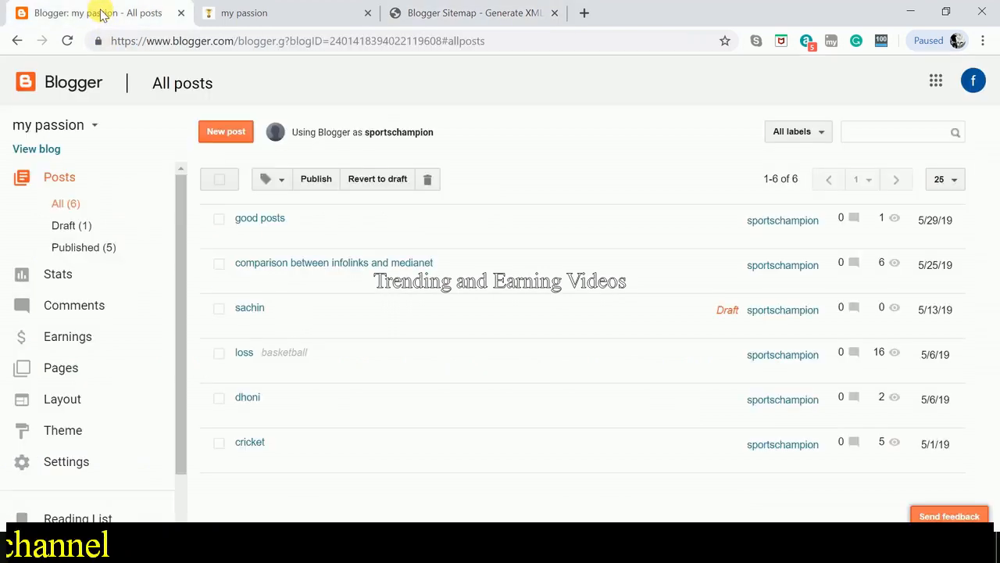
left_click(44, 153)
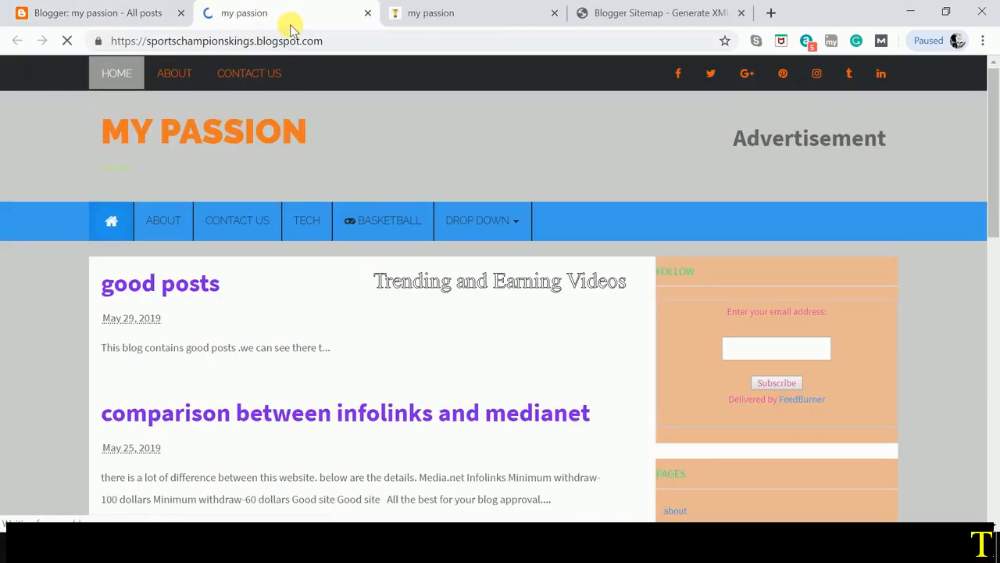
left_click_drag(323, 41, 107, 41)
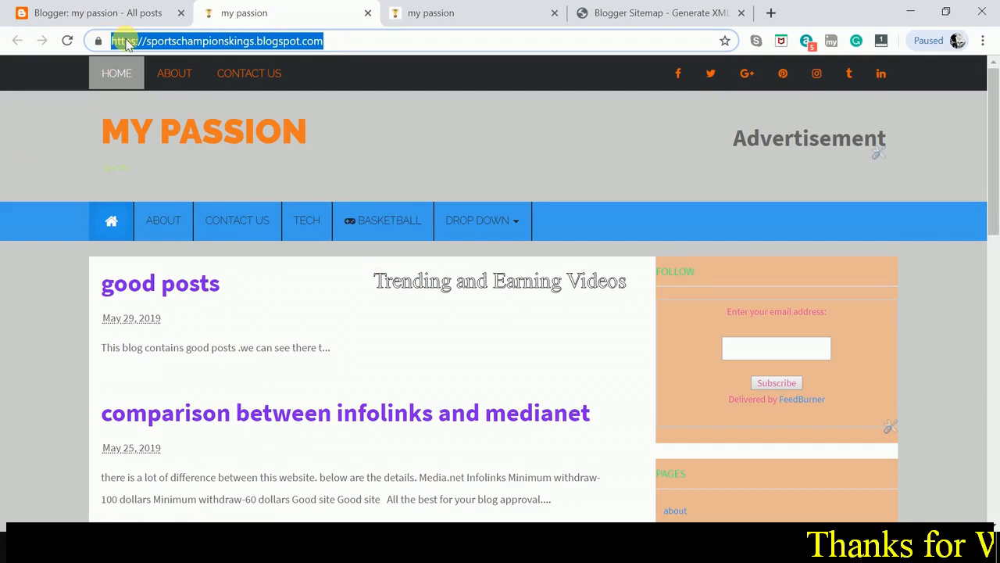
right_click(128, 43)
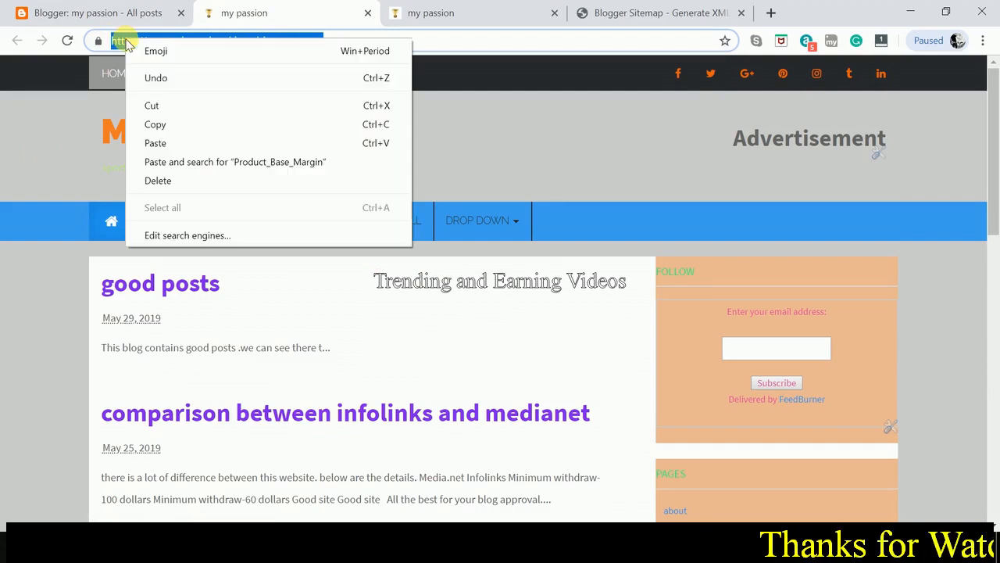
left_click(168, 123)
left_click(655, 11)
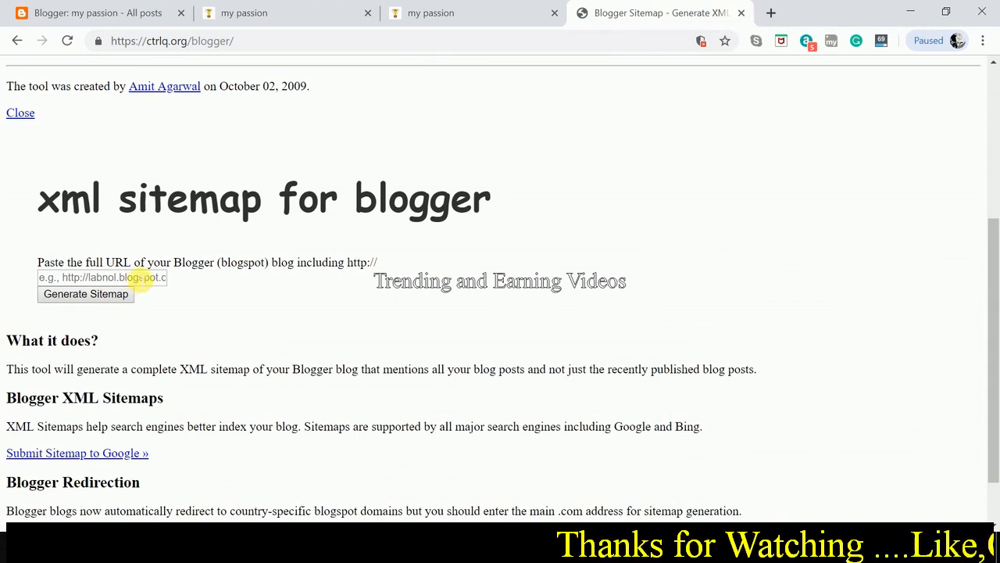
left_click(143, 280)
right_click(138, 276)
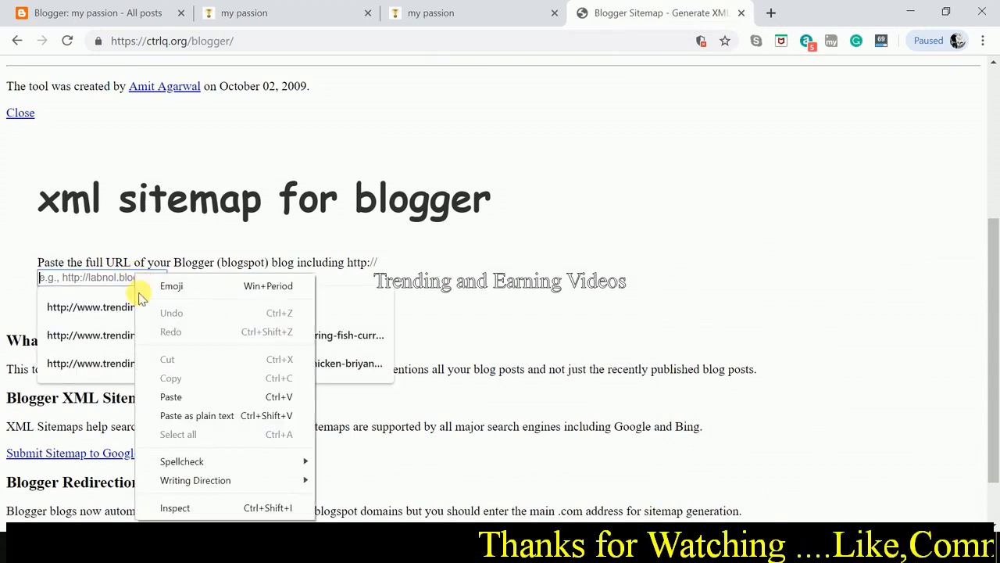
left_click(168, 397)
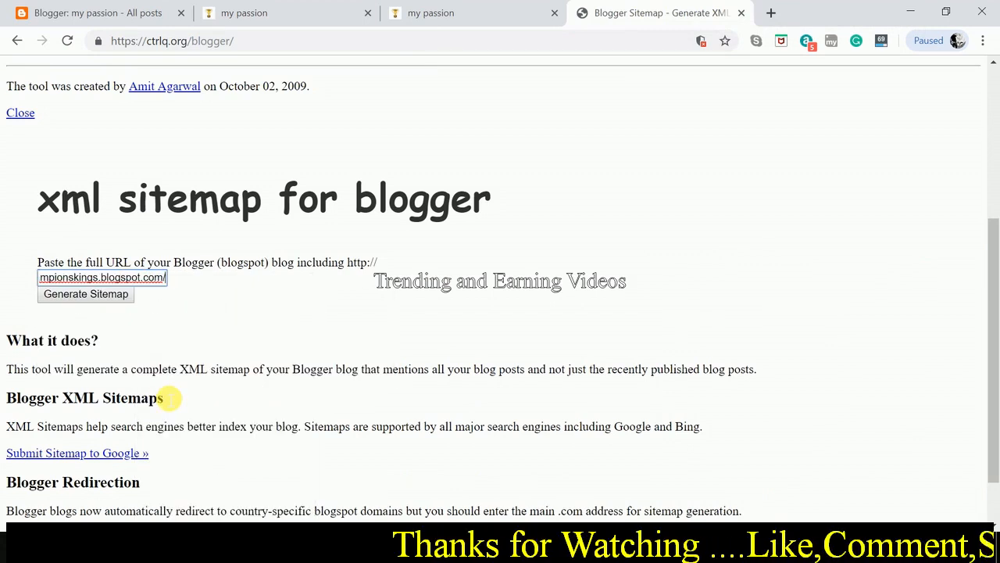
left_click(93, 300)
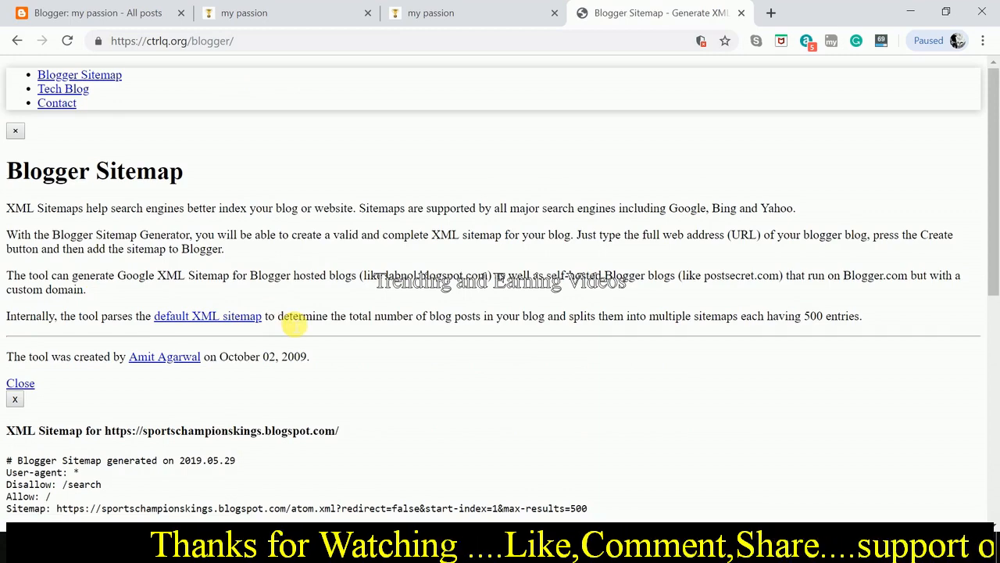
scroll(290, 321, "down", 2)
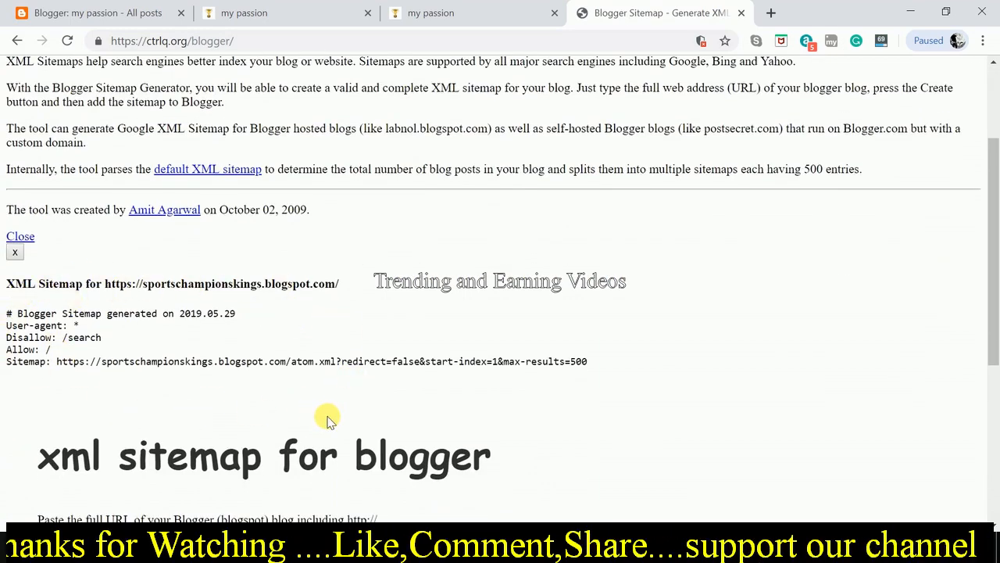
scroll(326, 419, "down", 1)
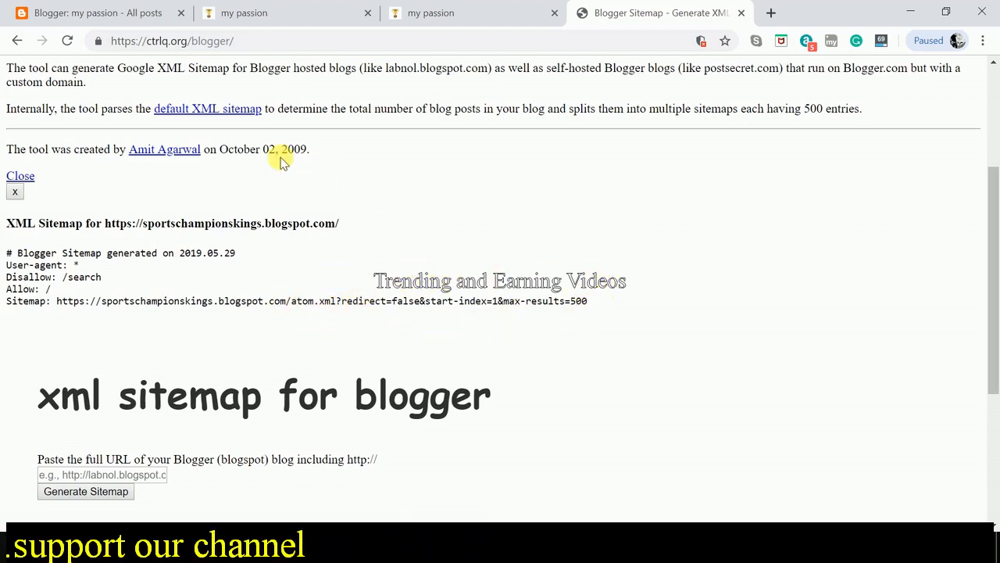
- Return to Blogger and open Google Search Console from the blog's search preferences
left_click(134, 12)
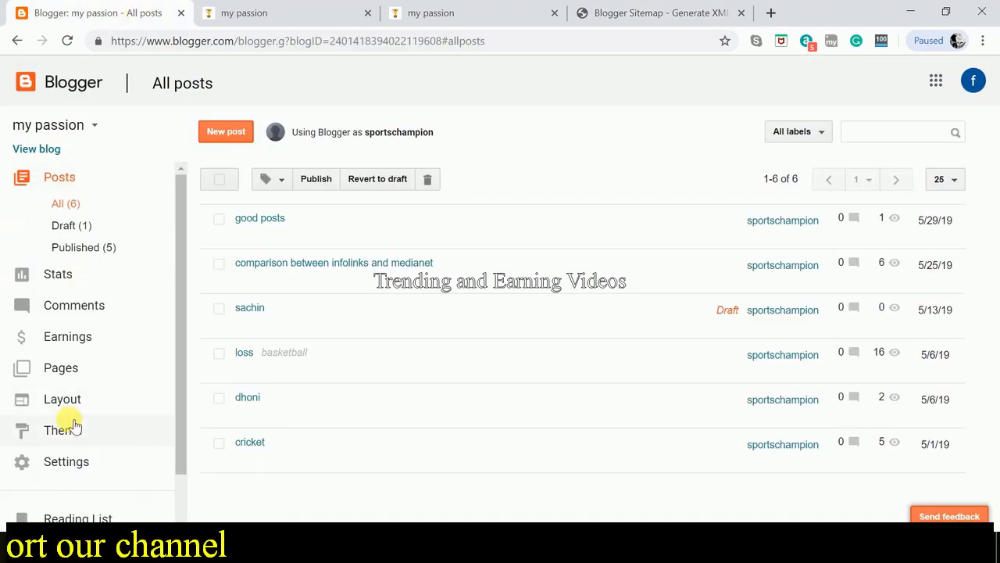
left_click(72, 463)
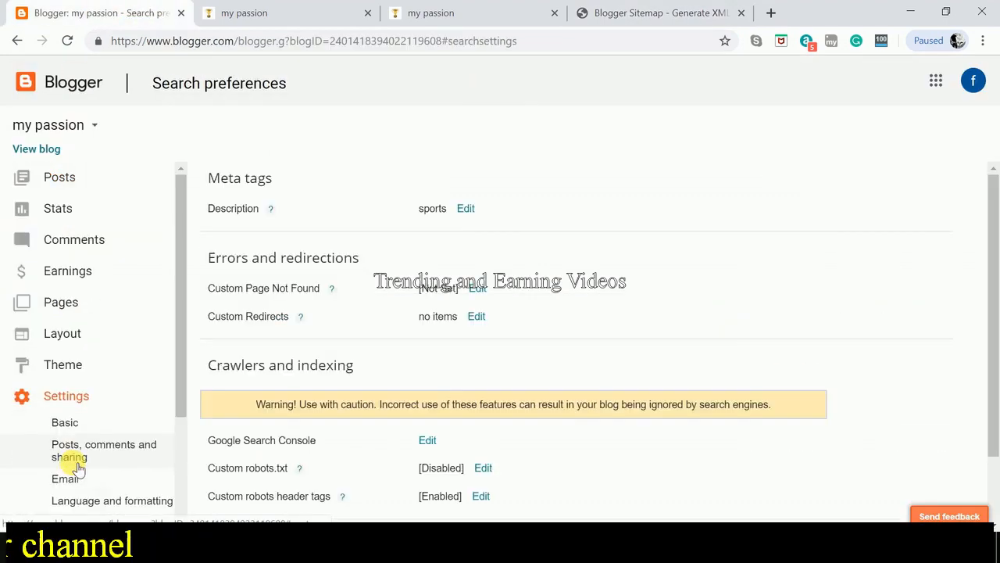
scroll(127, 453, "down", 2)
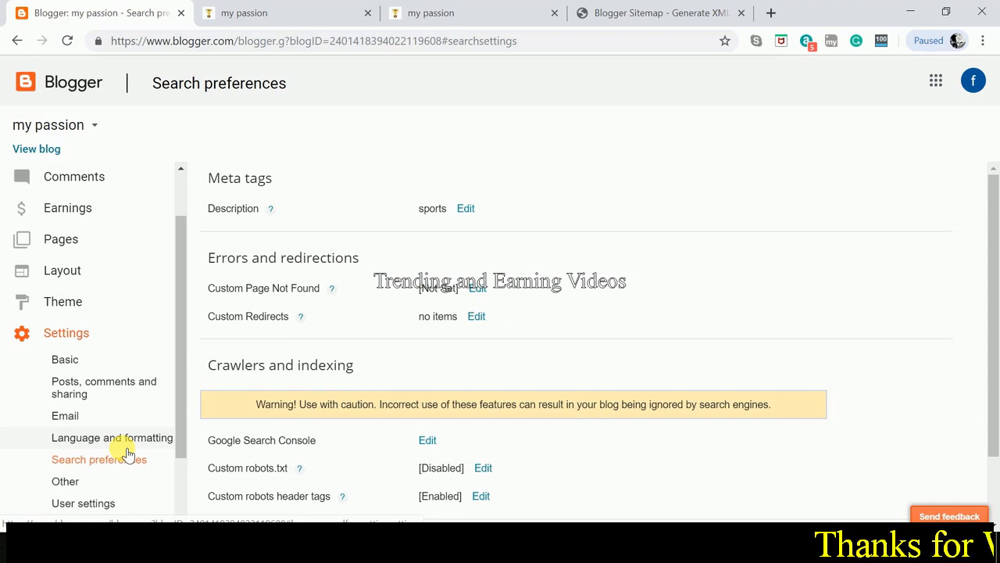
scroll(126, 453, "down", 1)
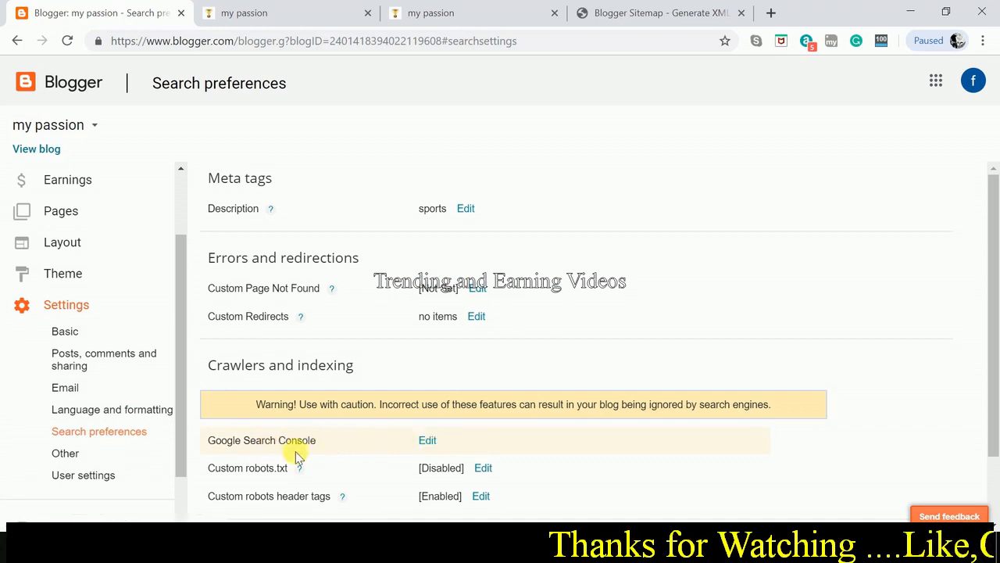
left_click(427, 440)
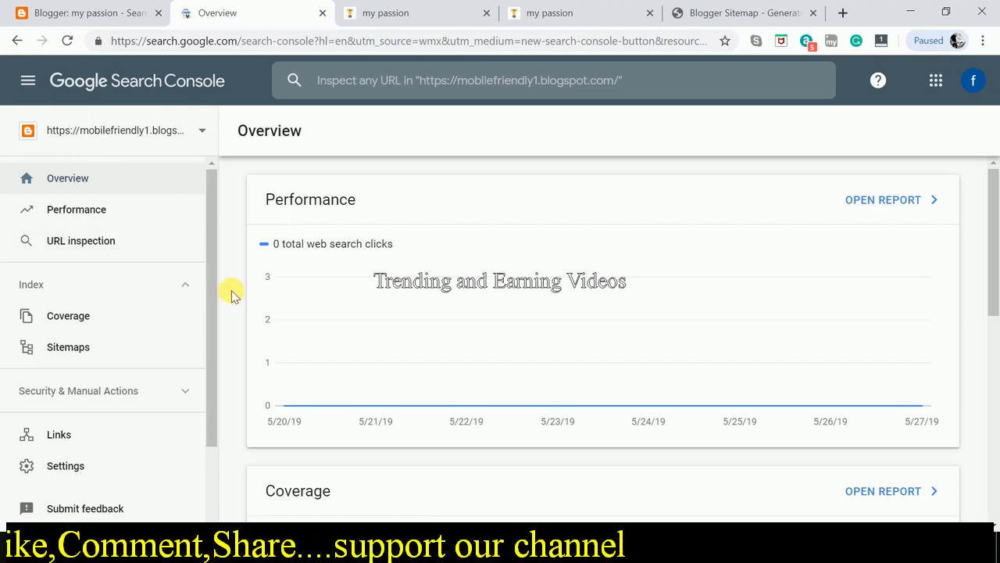
- Open the Sitemaps page of the mobilefriendly1 property, dismiss the introductory tip, and make the new sitemap URL ready for entry
scroll(232, 295, "down", 1)
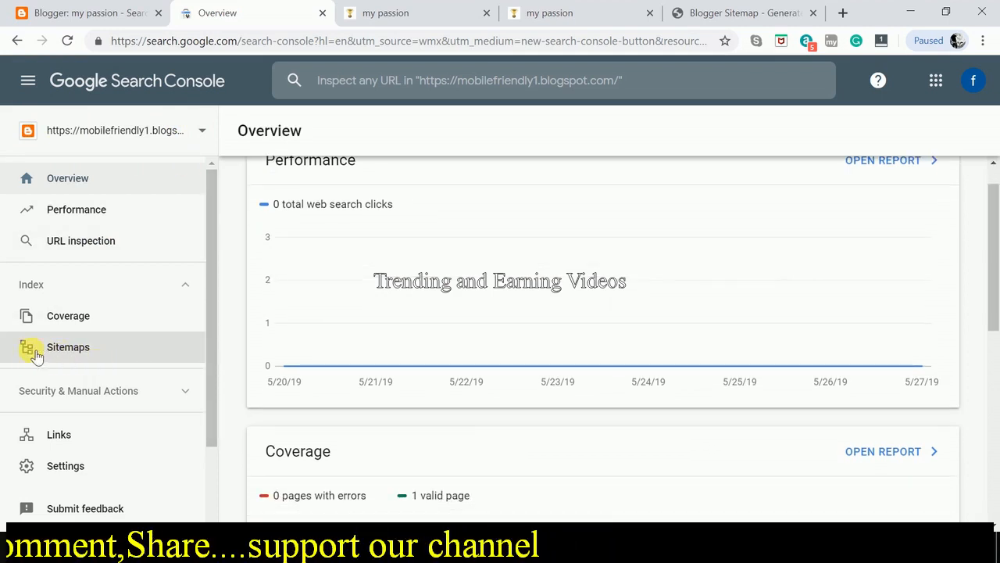
left_click(69, 351)
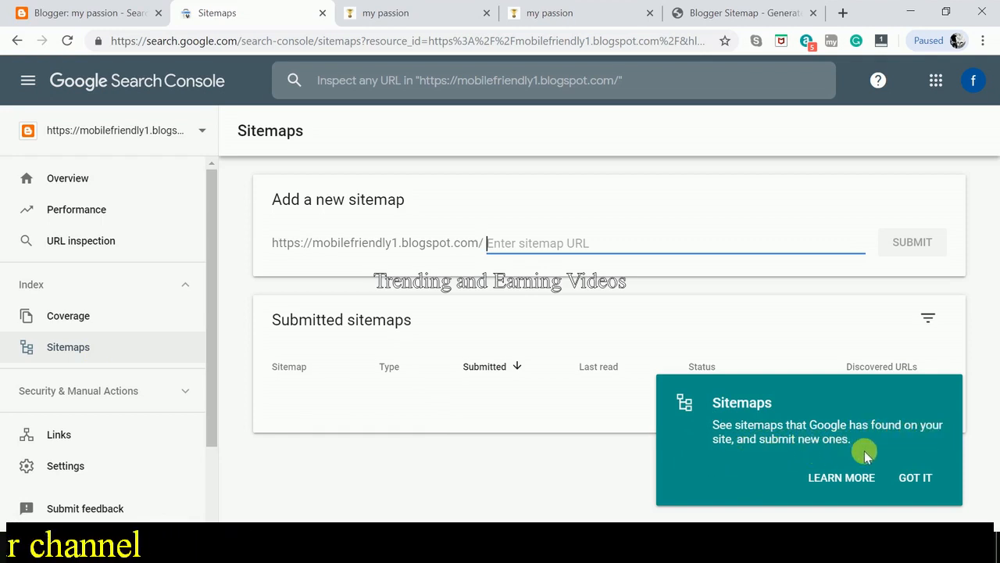
left_click(913, 475)
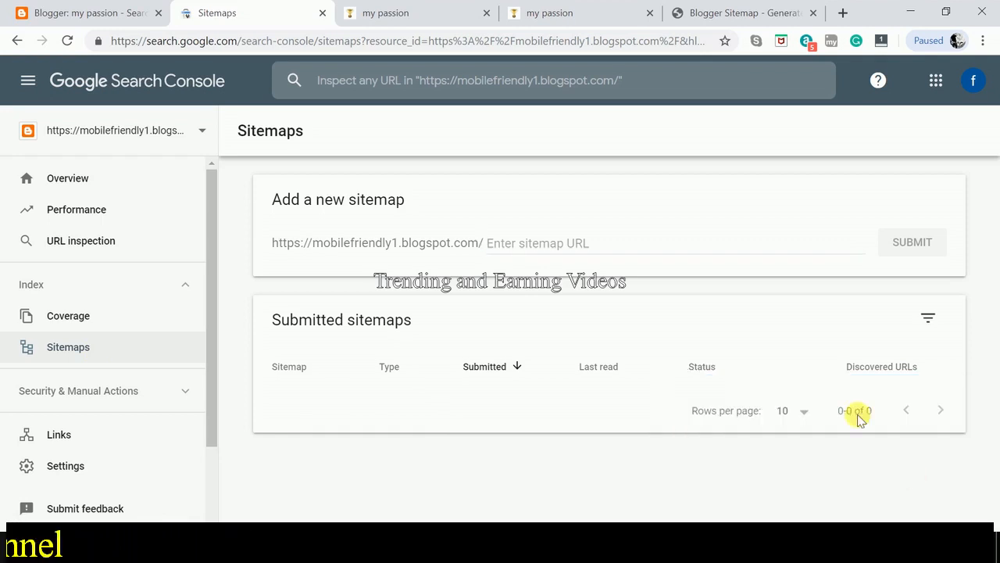
left_click(519, 246)
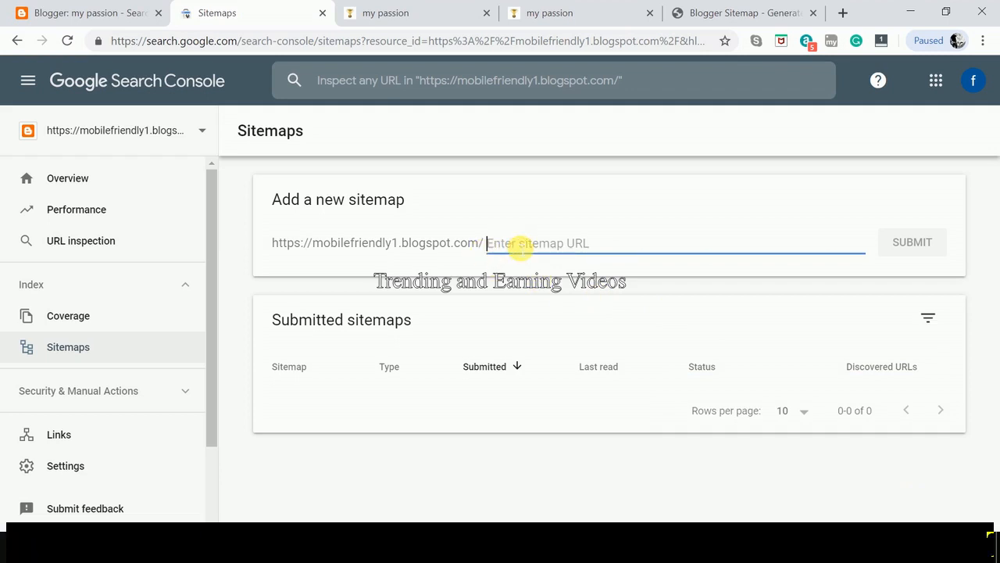
- Copy the sitemap path atom.xml?redirect=false&start-index=1&max-results=500 from the generated result in the Blogger Sitemap generator
left_click(698, 24)
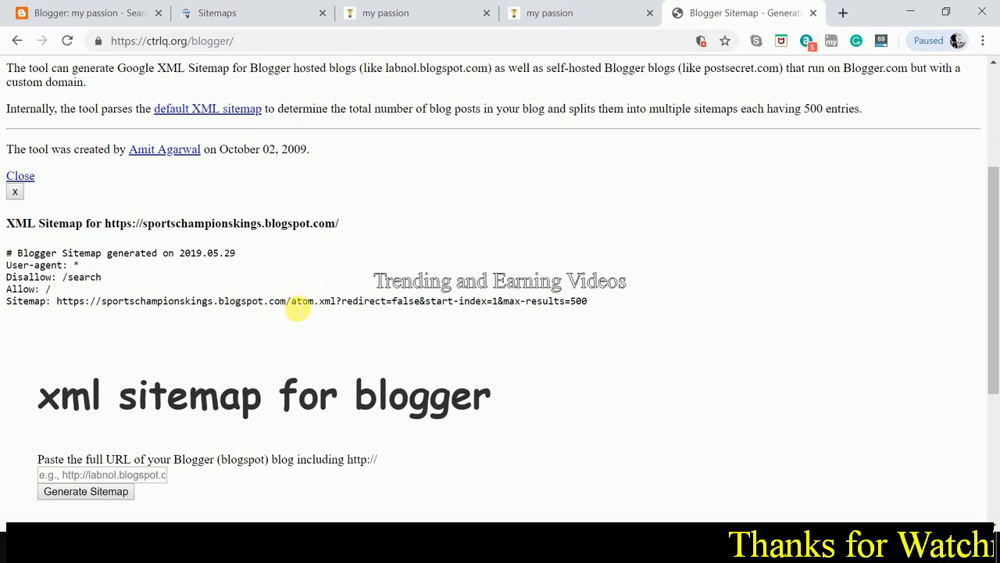
right_click(373, 301)
left_click(314, 275)
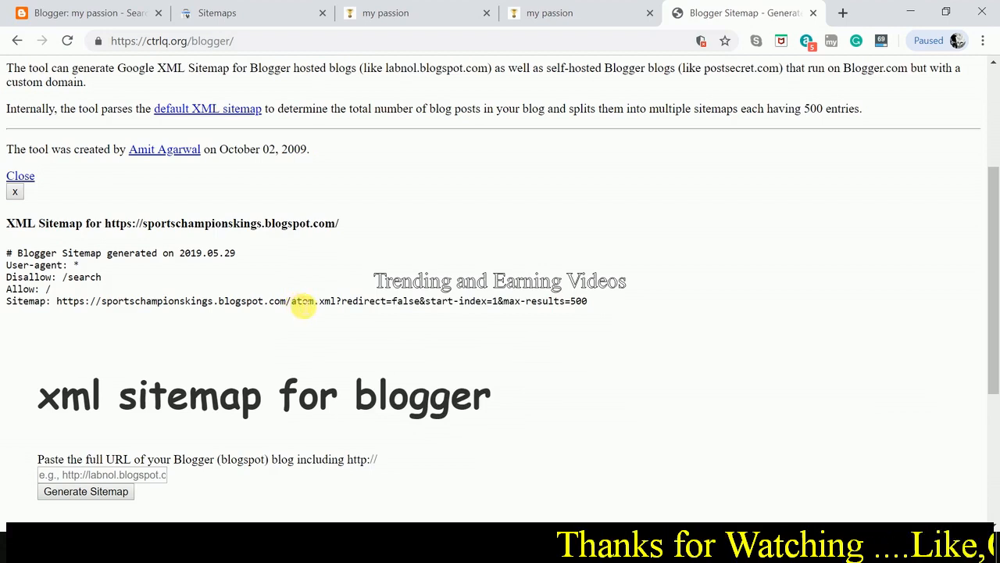
left_click_drag(294, 304, 580, 305)
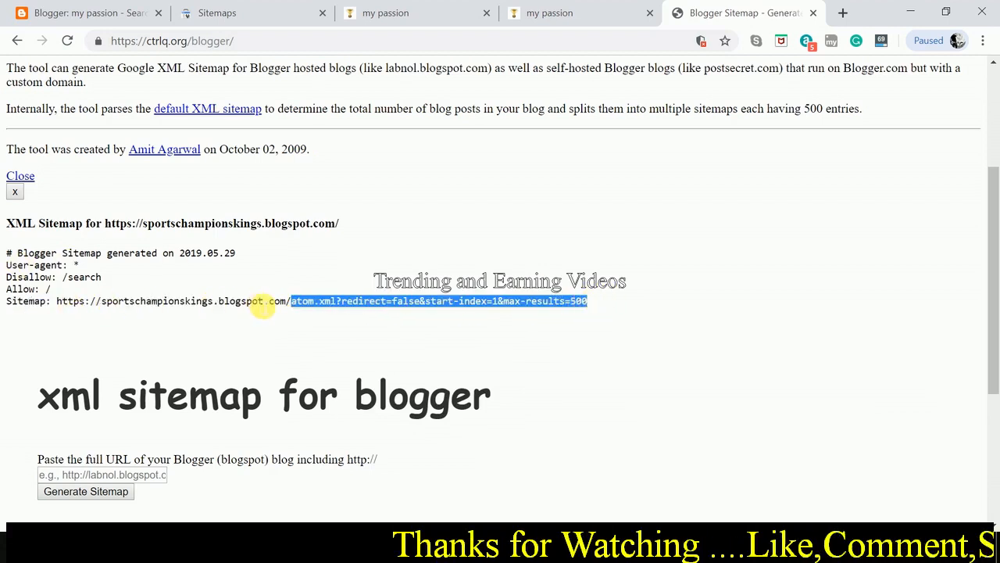
right_click(408, 307)
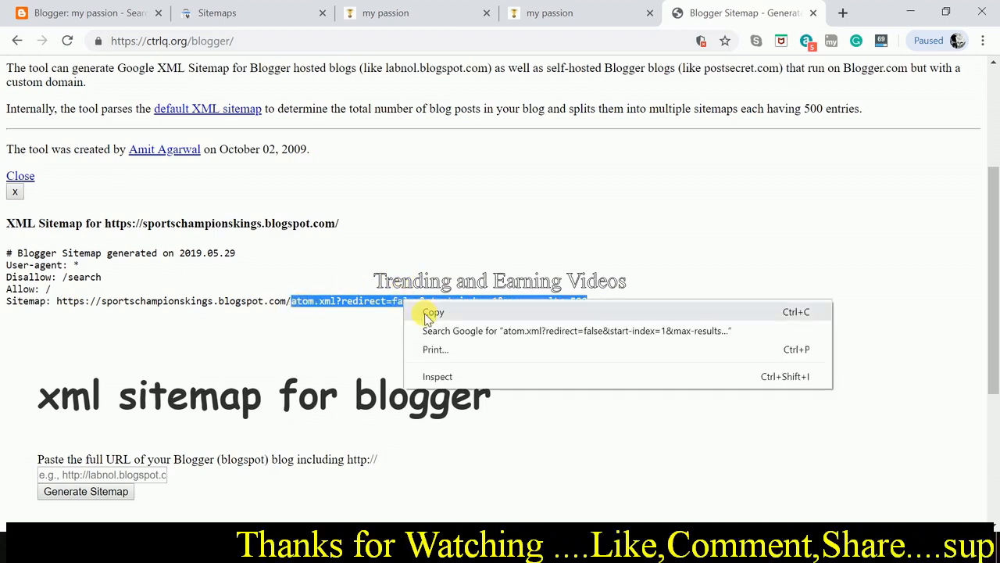
left_click(428, 316)
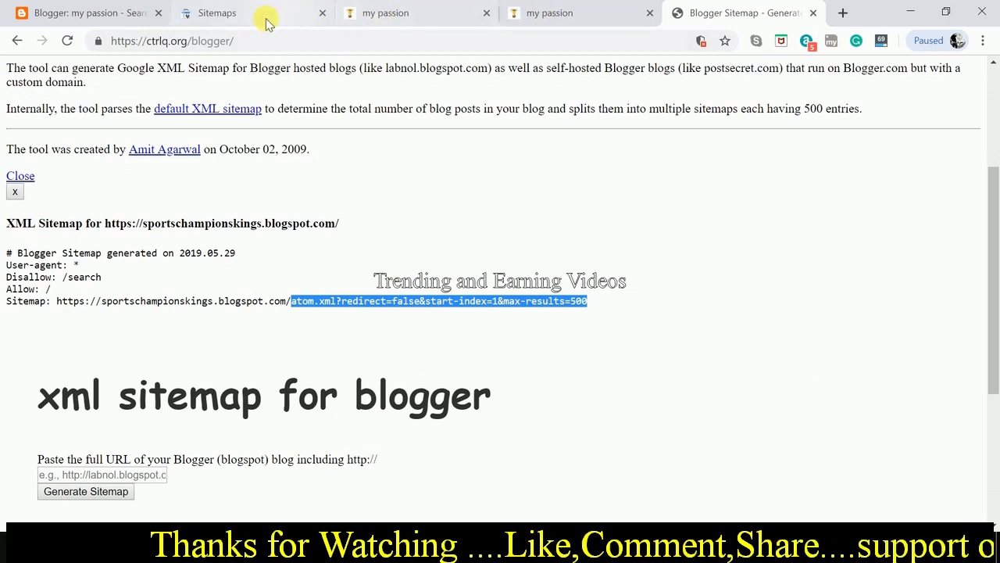
- Submit the copied path atom.xml?redirect=false&start-index=1&max-results=500 as a new sitemap in Google Search Console and close the confirmation
left_click(228, 14)
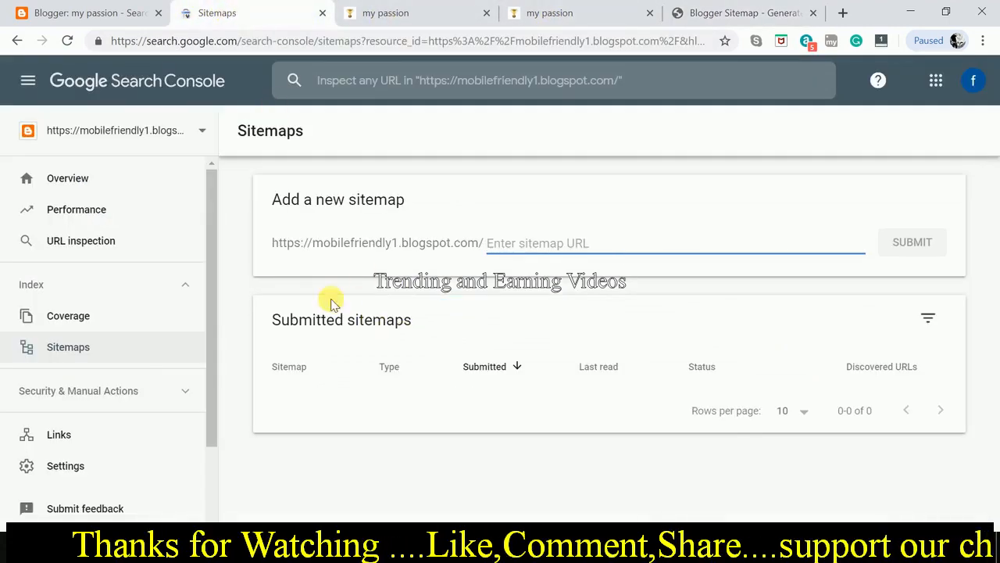
left_click(523, 247)
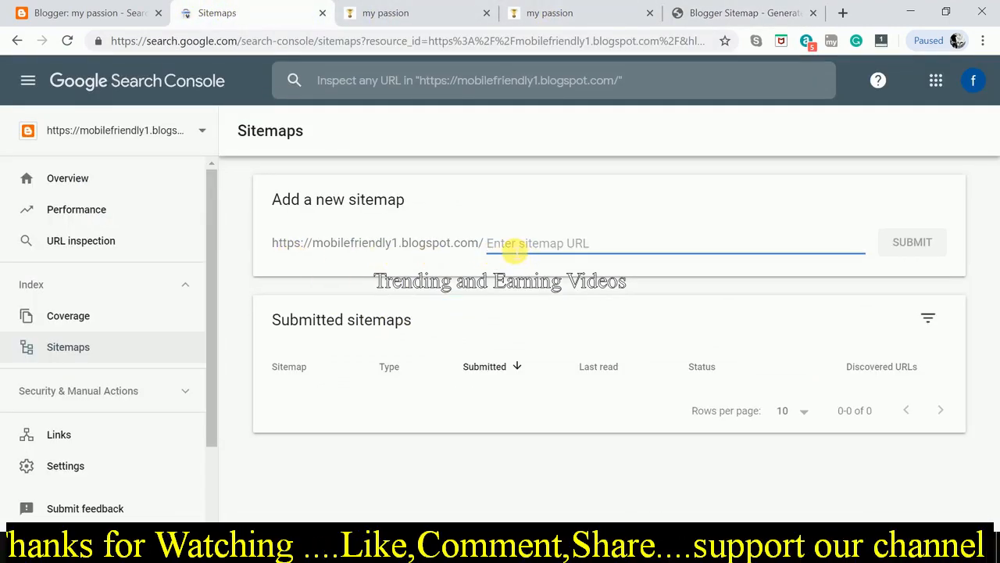
right_click(515, 248)
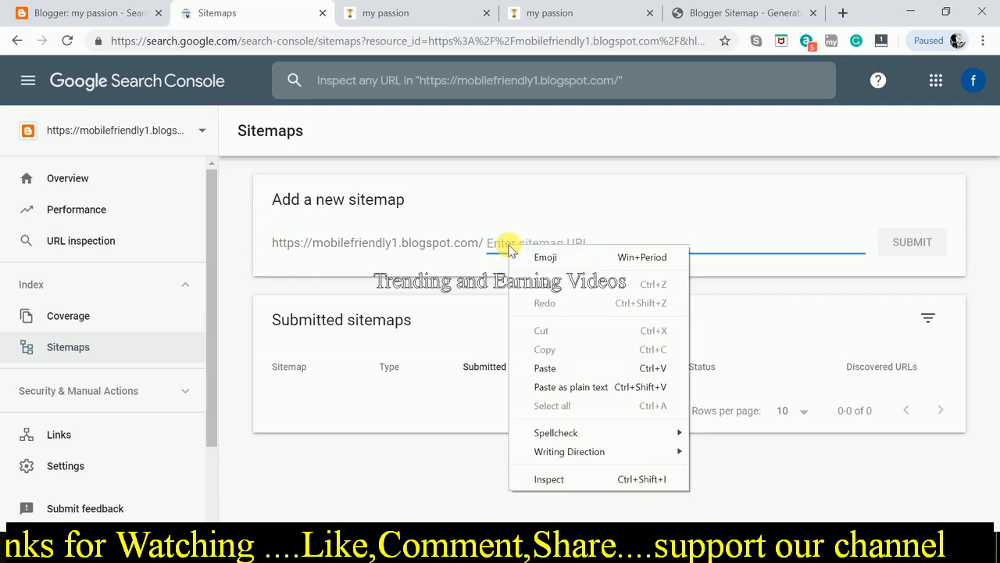
left_click(545, 368)
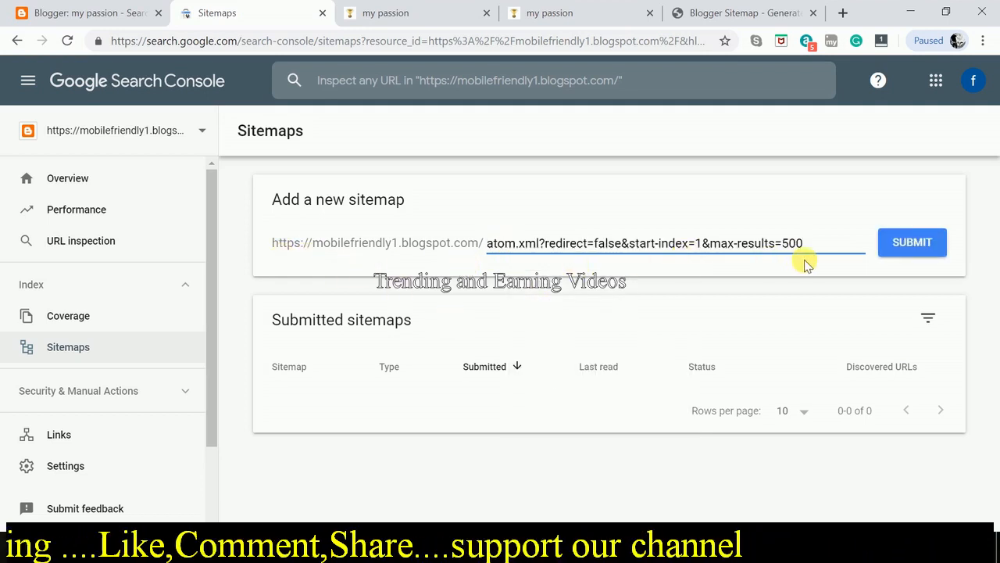
left_click(930, 243)
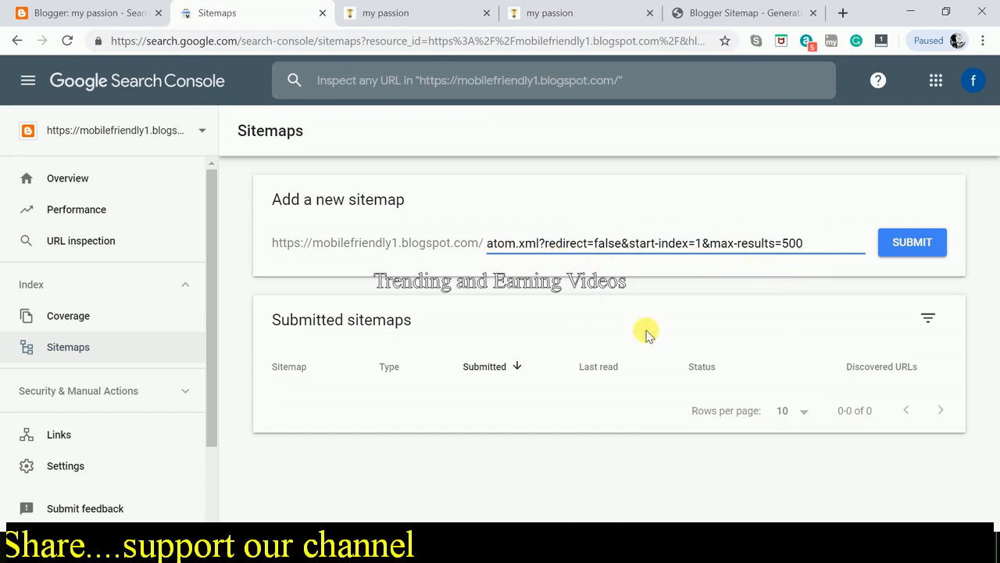
left_click(898, 248)
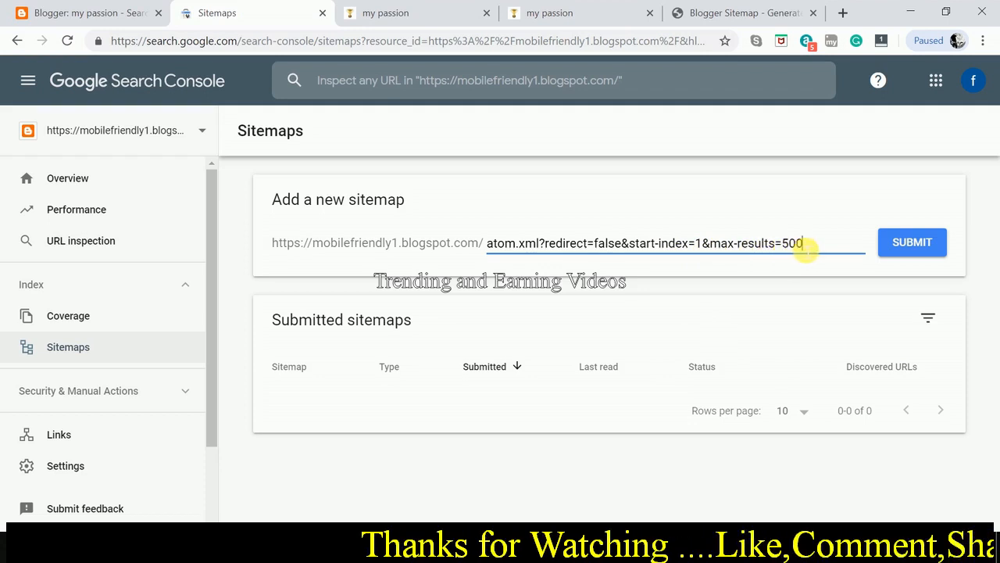
left_click(914, 249)
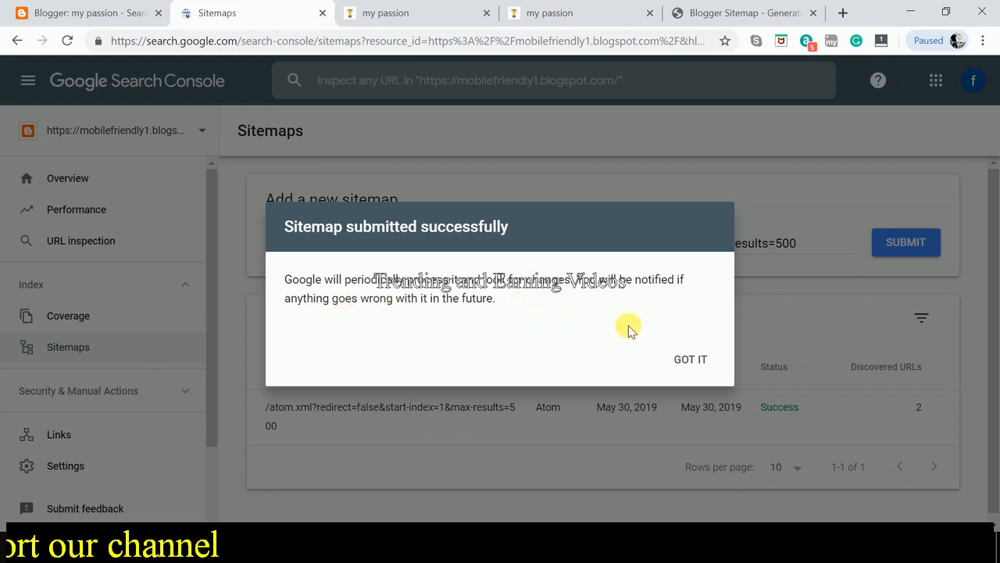
left_click(691, 364)
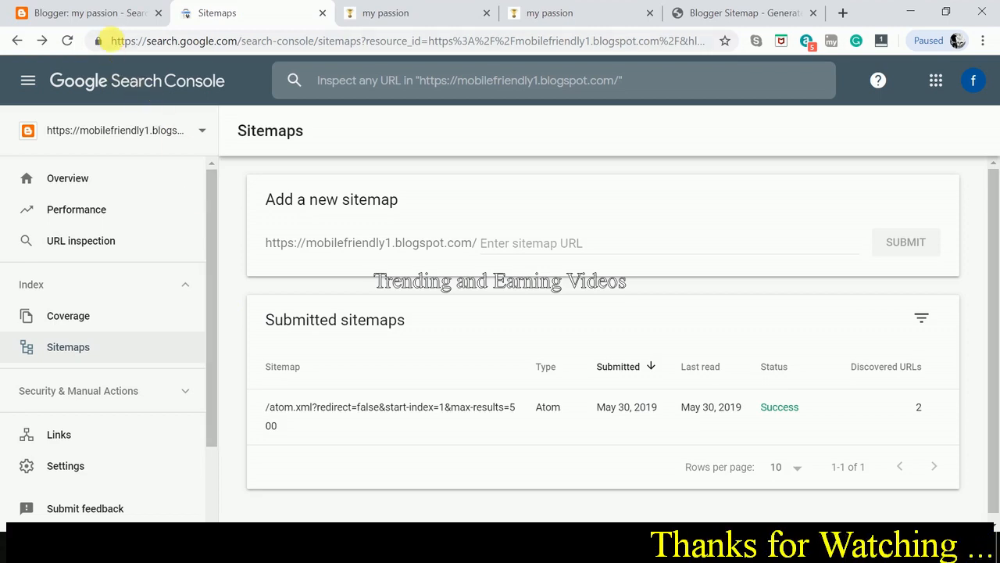
- Go back to the Crawlers and indexing section of the my passion blog's search preferences in Blogger
left_click(111, 20)
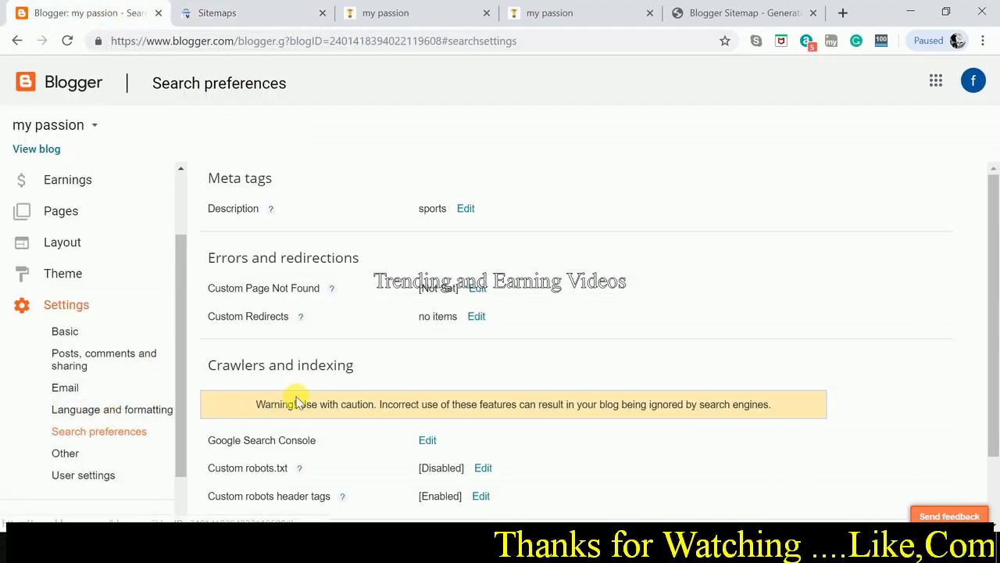
scroll(219, 412, "down", 1)
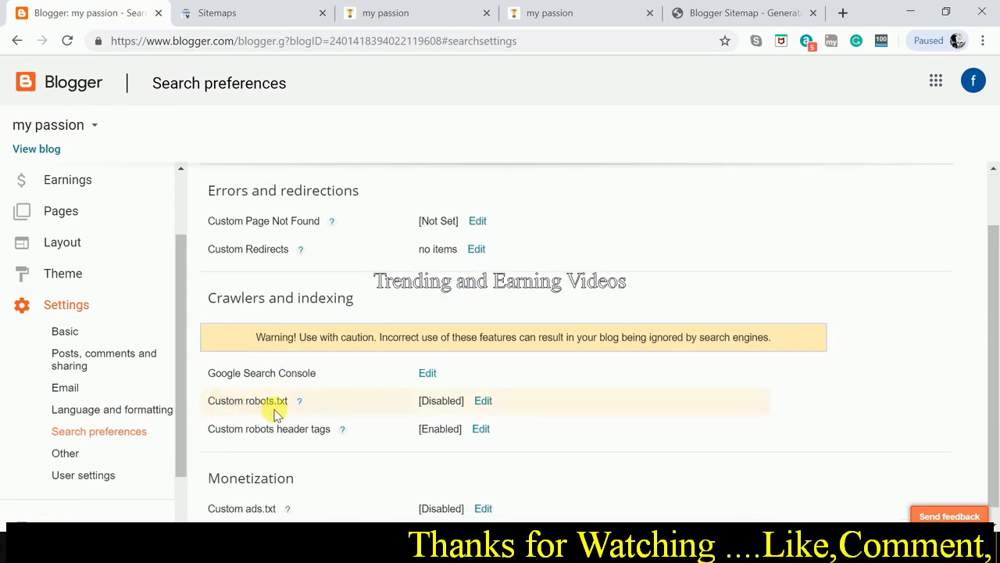